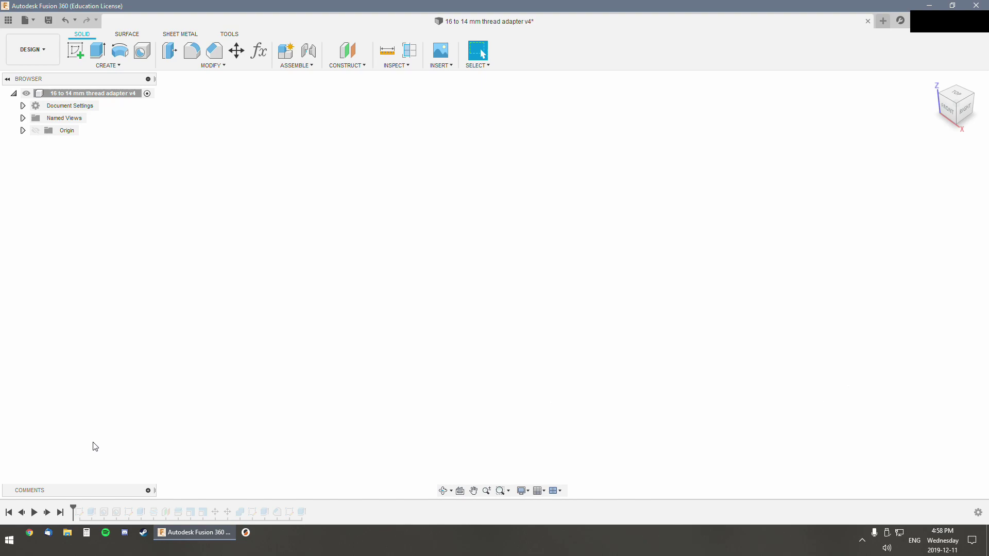
- Replay the first timeline feature so the Sketches folder appears in the browser
{"action": "left_click", "coordinate": [47, 513]}
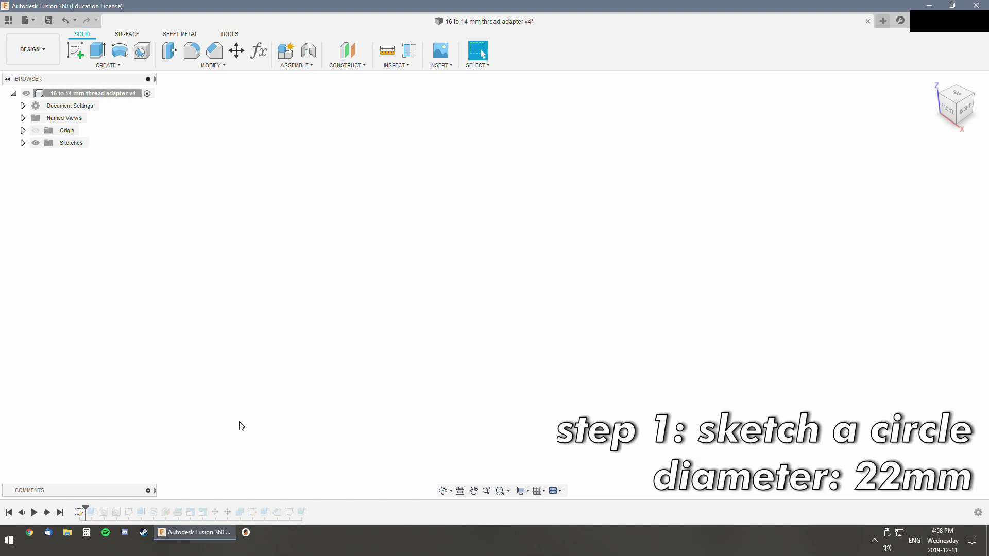
- Show Sketch1's 22 mm circle, replay its 30 mm extrusion, then hide the sketch
{"action": "left_click", "coordinate": [22, 143]}
{"action": "left_click", "coordinate": [45, 155]}
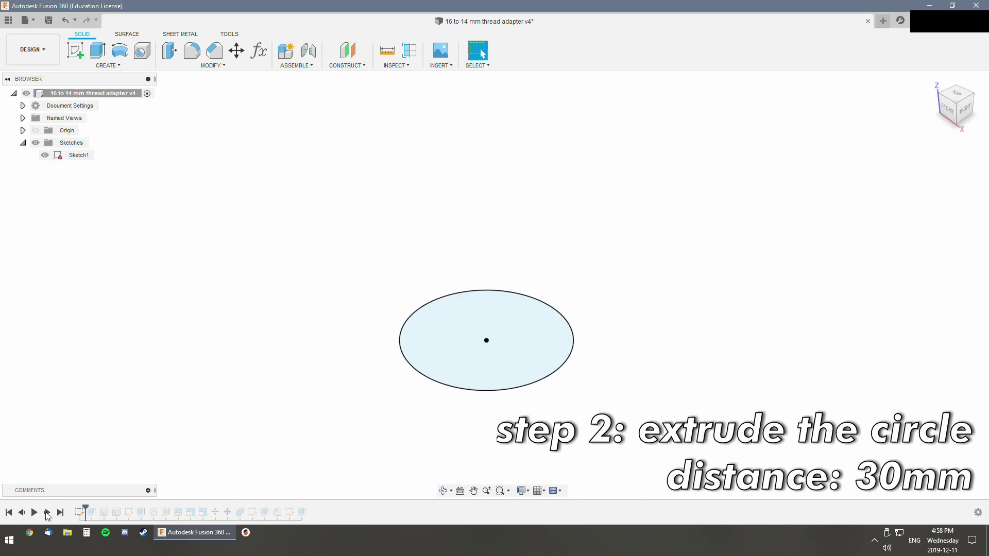
{"action": "left_click", "coordinate": [47, 513]}
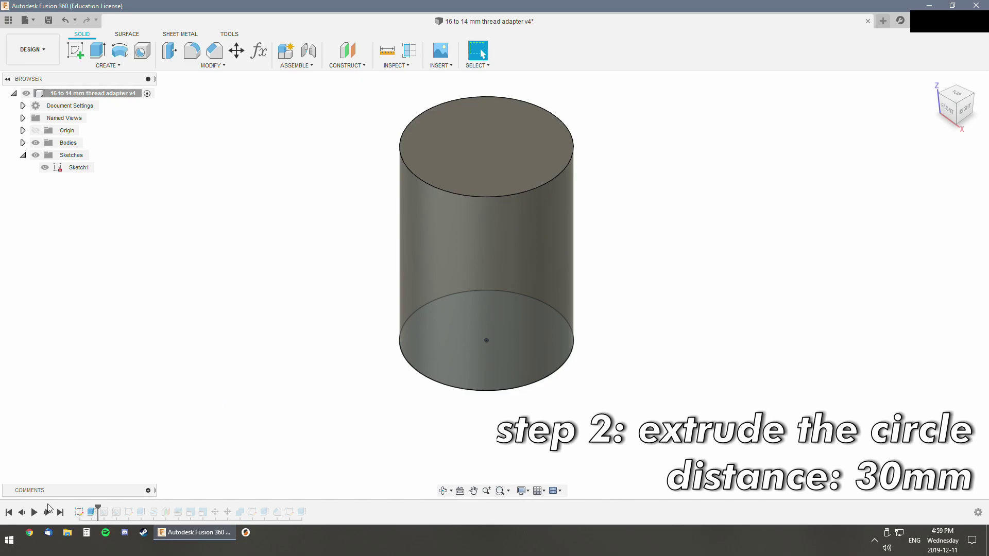
{"action": "left_click", "coordinate": [45, 168]}
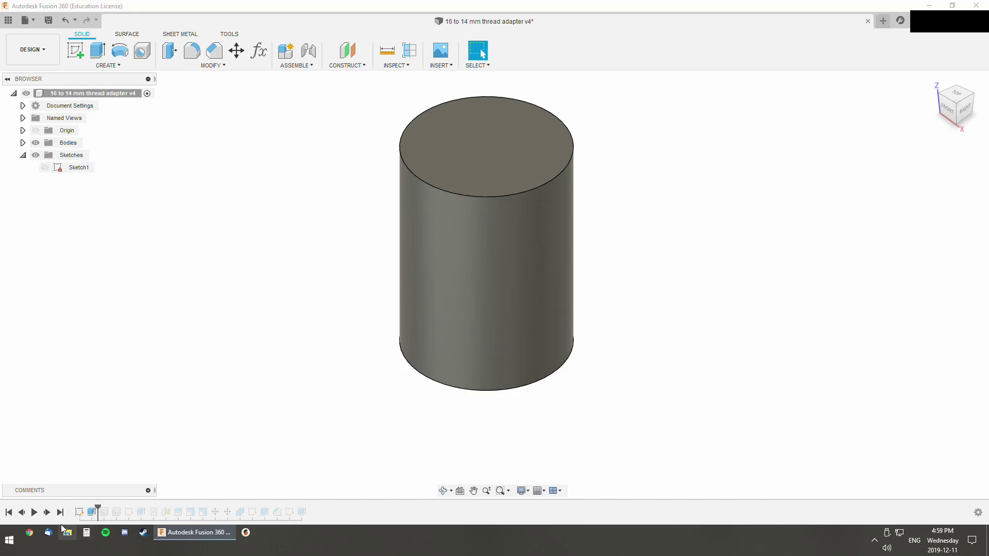
{"action": "left_click", "coordinate": [46, 512]}
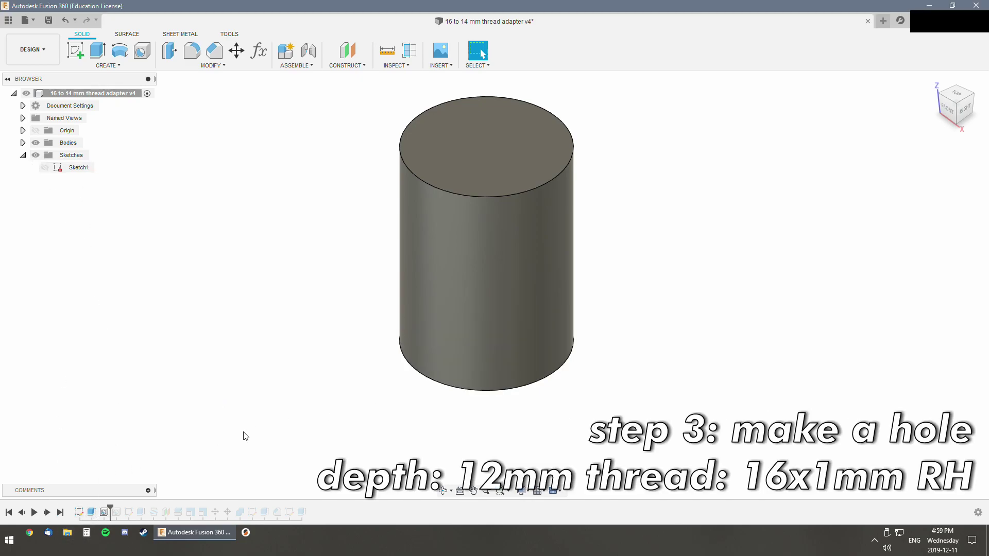
- Review and confirm the 12 mm deep M16x1 right-hand threaded hole
{"action": "middle_click_drag", "start_coordinate": [246, 436], "coordinate": [263, 338], "text": "shift"}
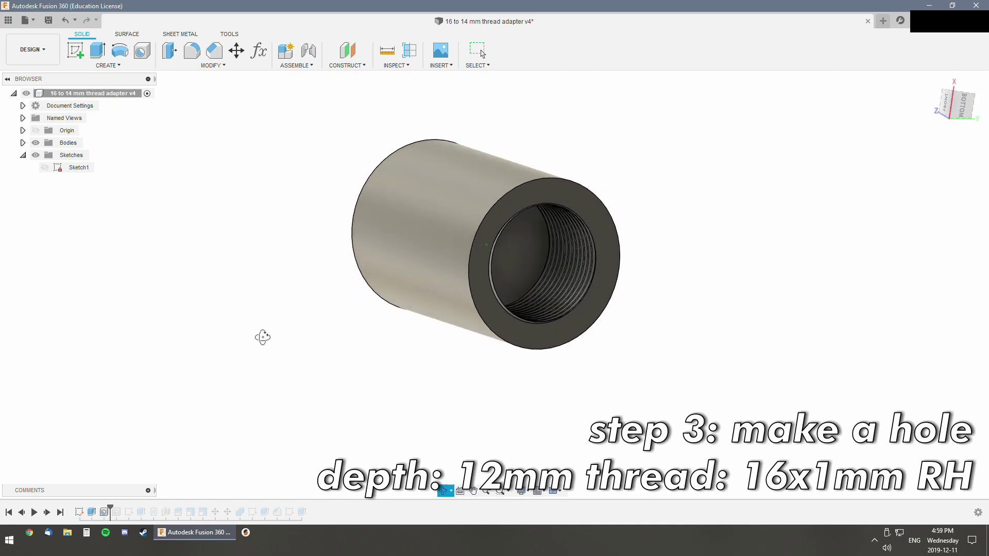
{"action": "double_click", "coordinate": [104, 512]}
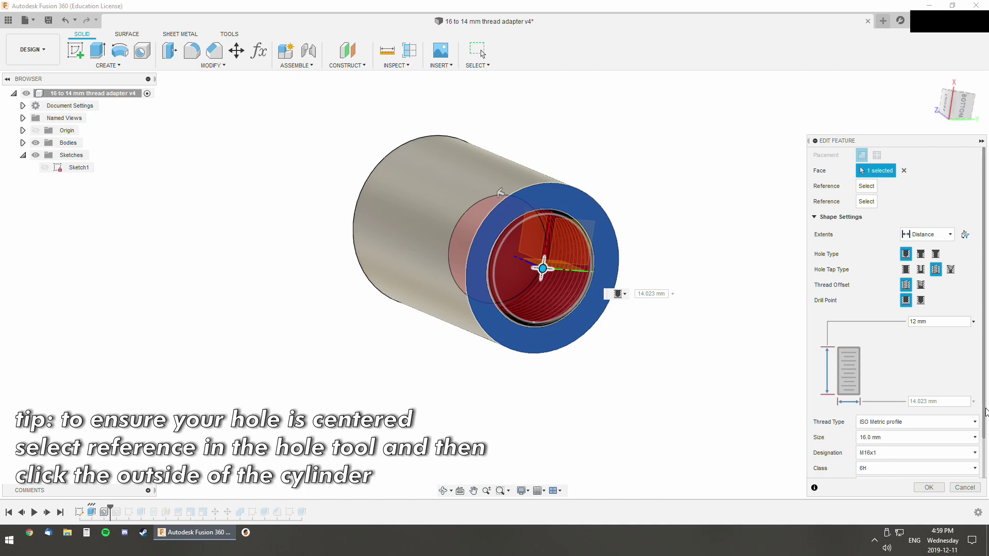
{"action": "scroll", "coordinate": [986, 412], "scroll_direction": "down", "scroll_amount": 2}
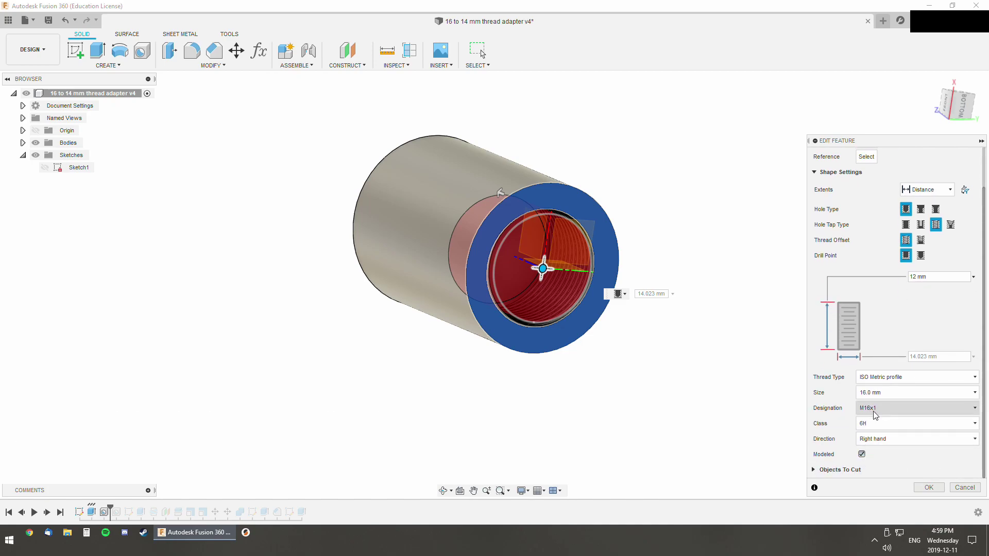
{"action": "scroll", "coordinate": [986, 332], "scroll_direction": "up", "scroll_amount": 2}
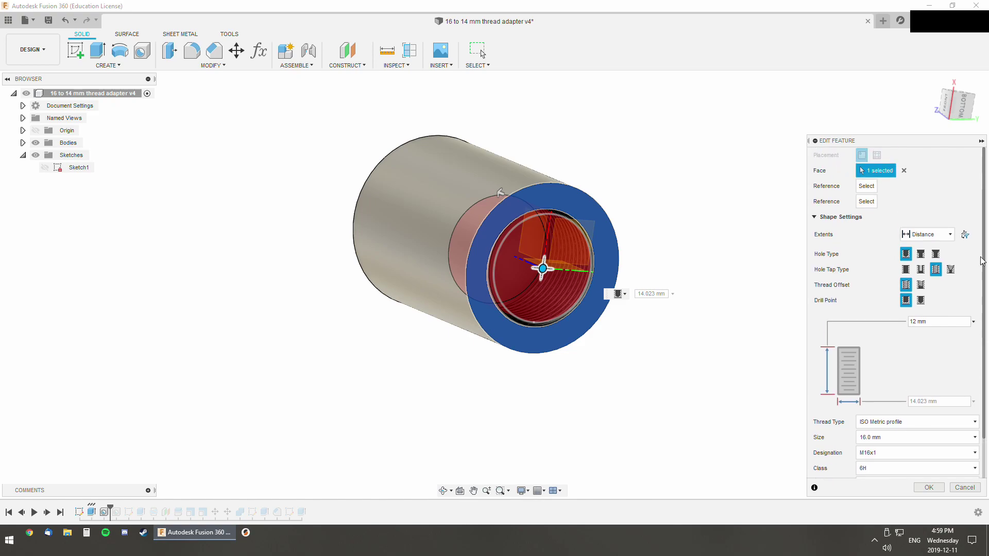
{"action": "left_click", "coordinate": [928, 488]}
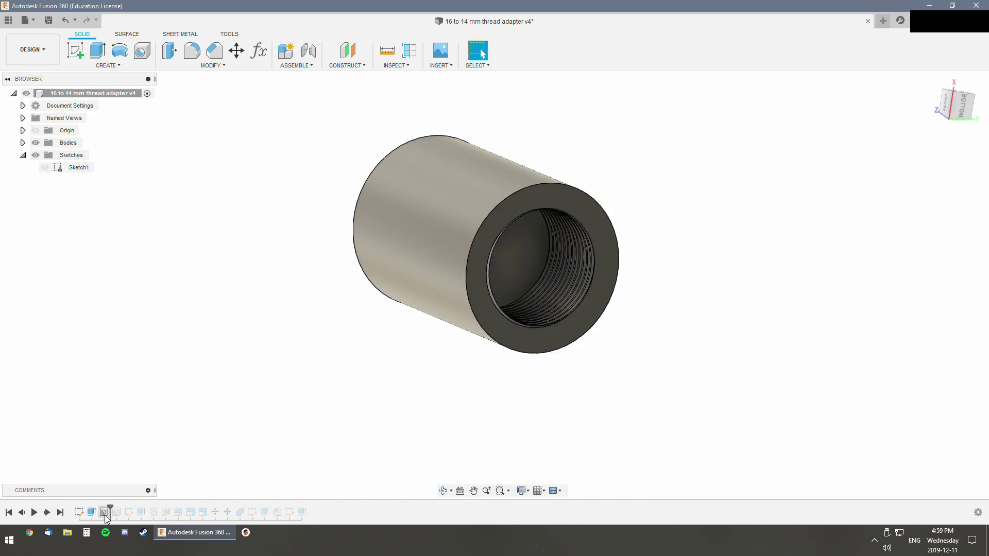
- Roll the history past the 8.5 mm through hole and inspect the bore
{"action": "left_click_drag", "start_coordinate": [112, 508], "coordinate": [123, 508]}
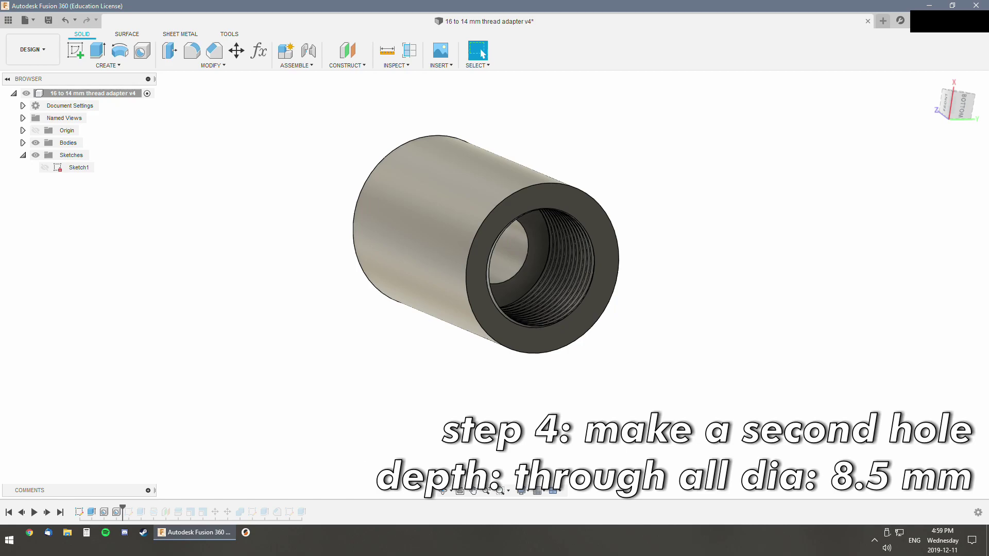
{"action": "mouse_move", "coordinate": [495, 391]}
{"action": "middle_mouse_down", "text": "shift"}
{"action": "mouse_move", "coordinate": [515, 419]}
{"action": "mouse_move", "coordinate": [541, 410]}
{"action": "middle_mouse_up", "text": "shift"}
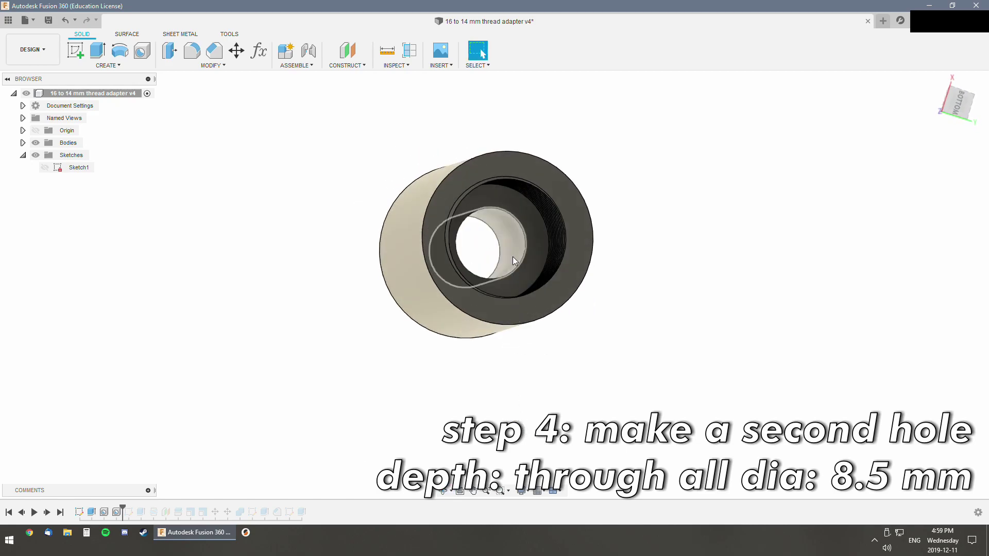
{"action": "middle_click_drag", "start_coordinate": [324, 406], "coordinate": [345, 399], "text": "shift"}
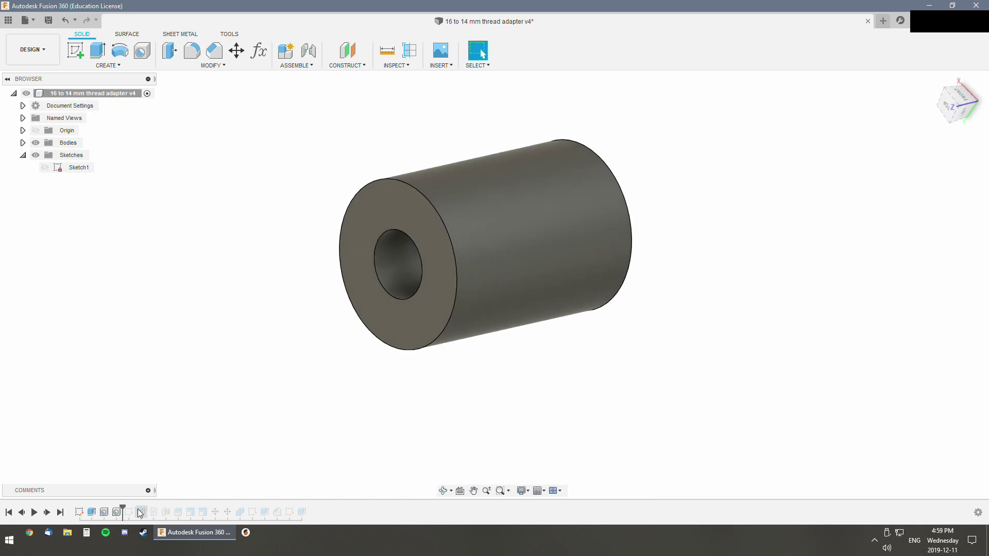
{"action": "left_click_drag", "start_coordinate": [122, 512], "coordinate": [134, 512]}
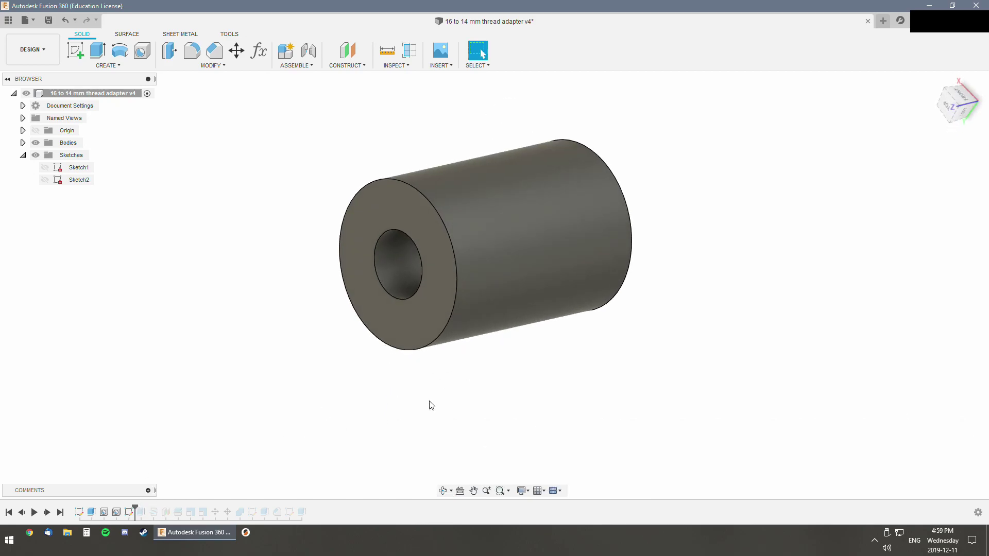
- Replay the stepped-end cut and check its Sketch2 profile
{"action": "mouse_move", "coordinate": [432, 405]}
{"action": "middle_mouse_down", "text": "shift"}
{"action": "mouse_move", "coordinate": [305, 373]}
{"action": "mouse_move", "coordinate": [298, 386]}
{"action": "middle_mouse_up", "text": "shift"}
{"action": "left_click_drag", "start_coordinate": [135, 511], "coordinate": [146, 510]}
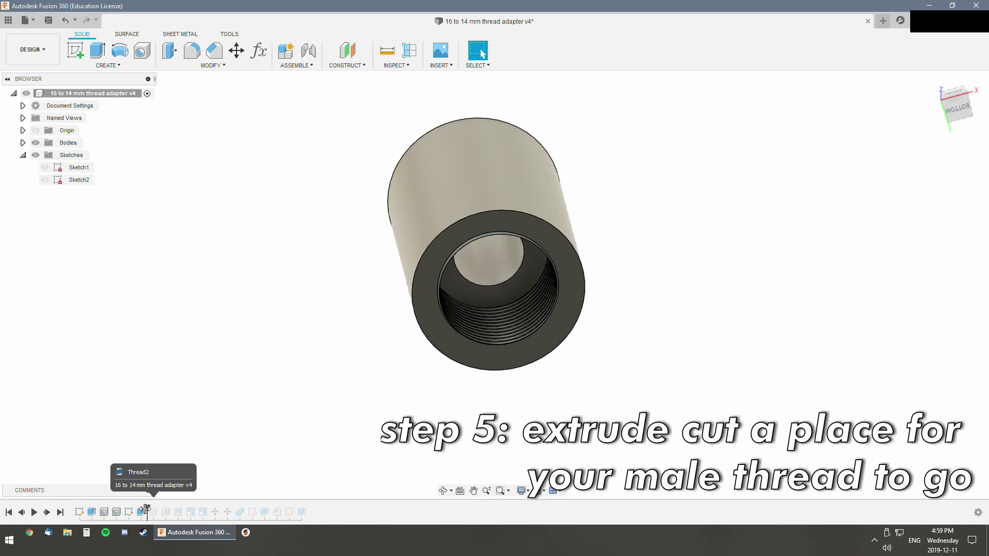
{"action": "middle_click_drag", "start_coordinate": [232, 412], "coordinate": [450, 285], "text": "shift"}
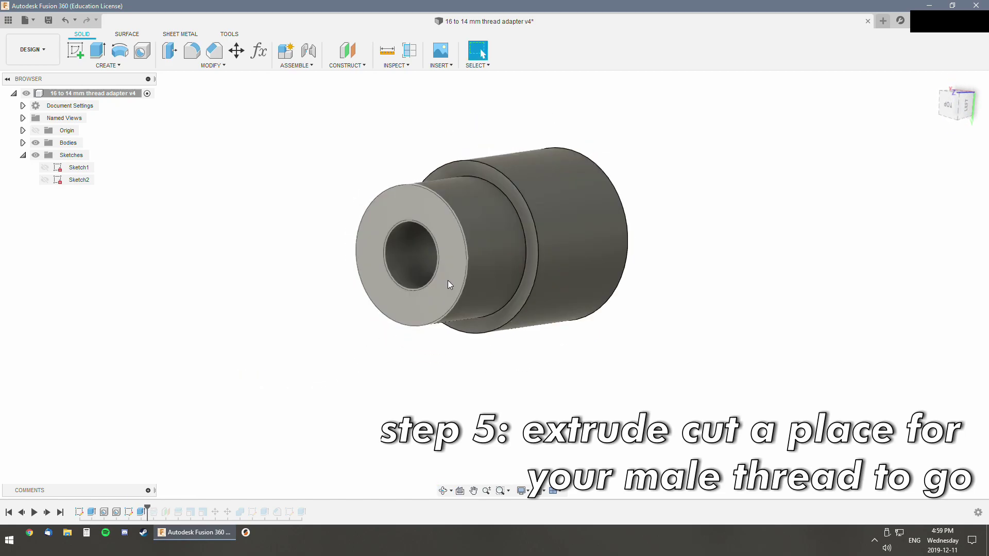
{"action": "double_click", "coordinate": [128, 512]}
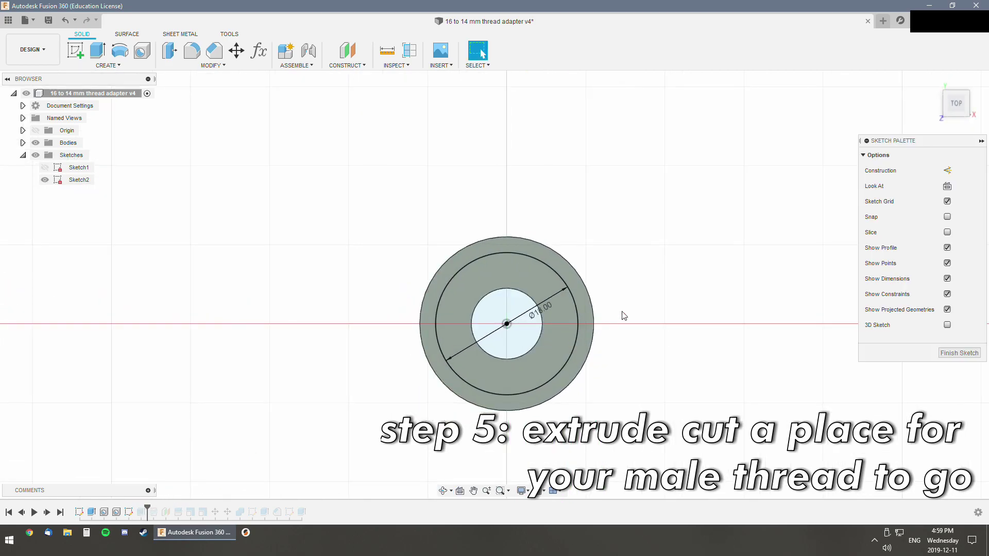
{"action": "left_click", "coordinate": [742, 53]}
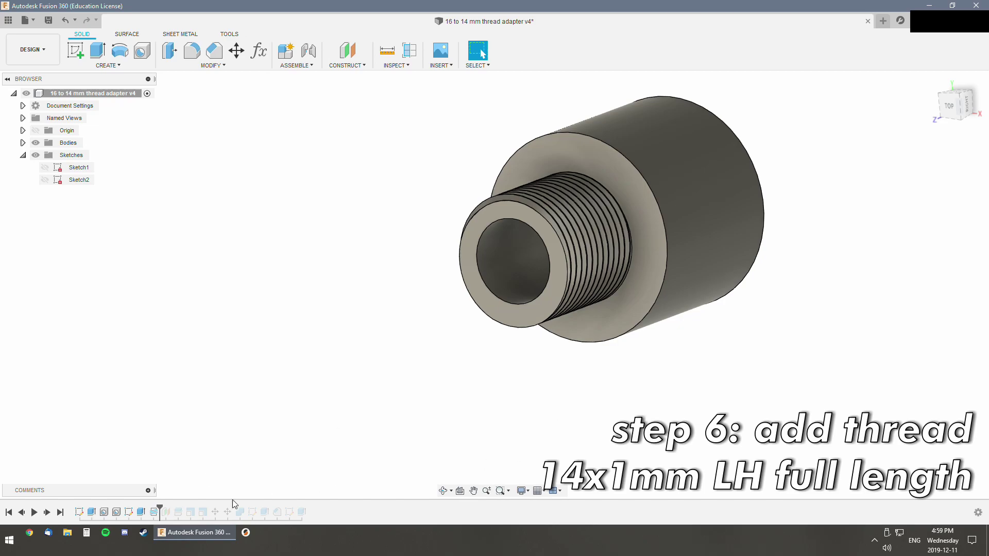
- Review and accept the full-length M14x1 left-hand external thread on the narrow end
{"action": "double_click", "coordinate": [154, 512]}
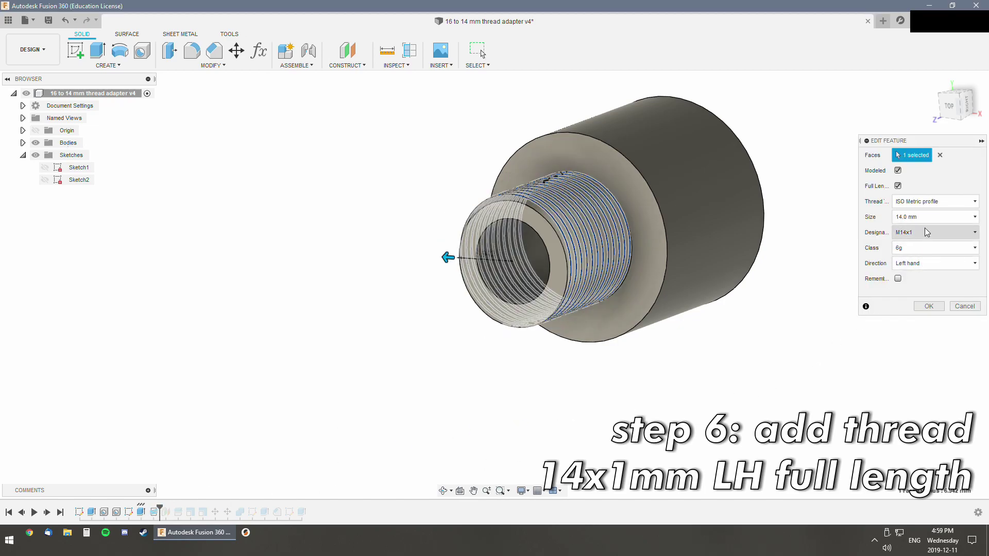
{"action": "left_click", "coordinate": [930, 307]}
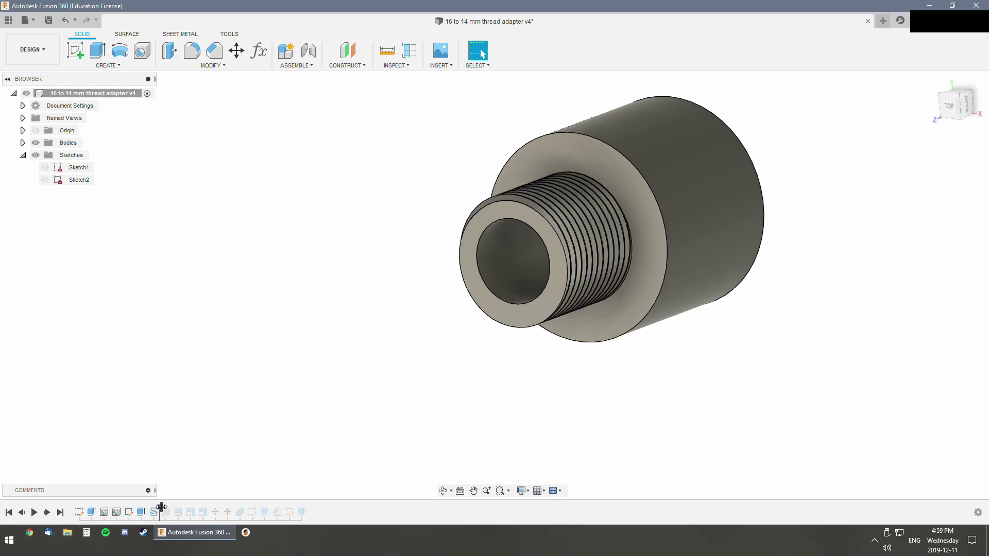
{"action": "left_click_drag", "start_coordinate": [159, 509], "coordinate": [184, 510]}
- Show the -15 mm offset construction plane and check it against the 30 mm extrusion
{"action": "mouse_move", "coordinate": [536, 393]}
{"action": "middle_mouse_down", "text": "shift"}
{"action": "mouse_move", "coordinate": [316, 332]}
{"action": "mouse_move", "coordinate": [294, 384]}
{"action": "mouse_move", "coordinate": [309, 378]}
{"action": "middle_mouse_up", "text": "shift"}
{"action": "left_click", "coordinate": [35, 193]}
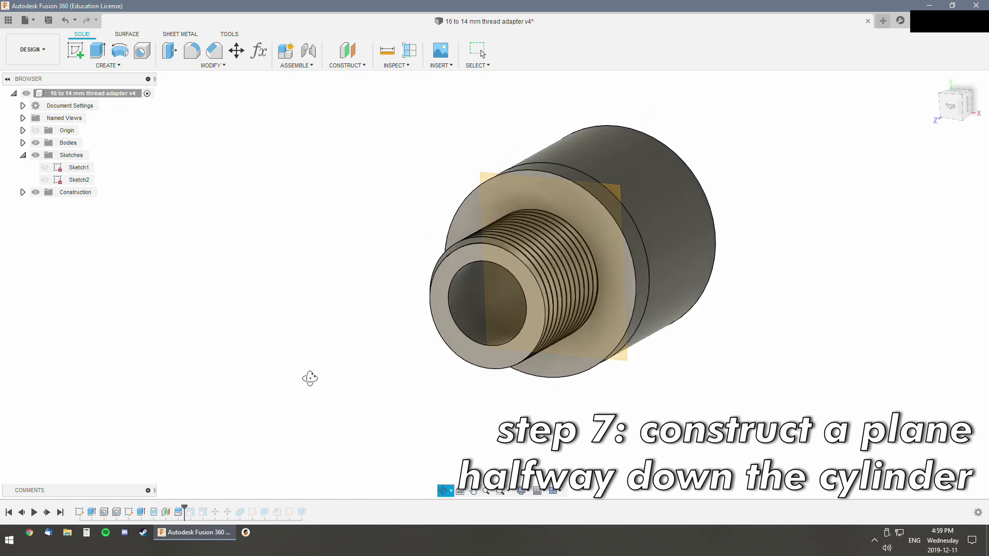
{"action": "double_click", "coordinate": [166, 511]}
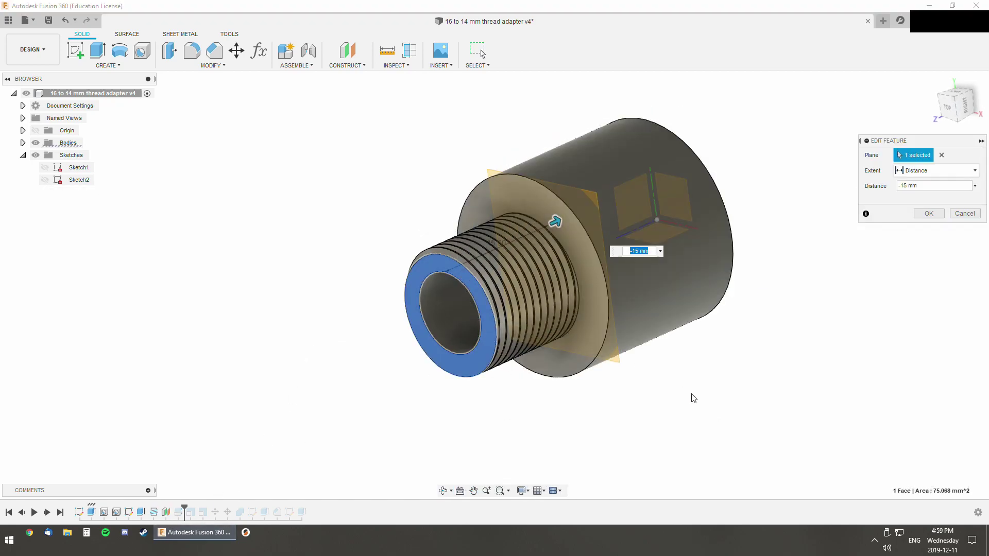
{"action": "middle_click_drag", "start_coordinate": [691, 397], "coordinate": [633, 376], "text": "shift"}
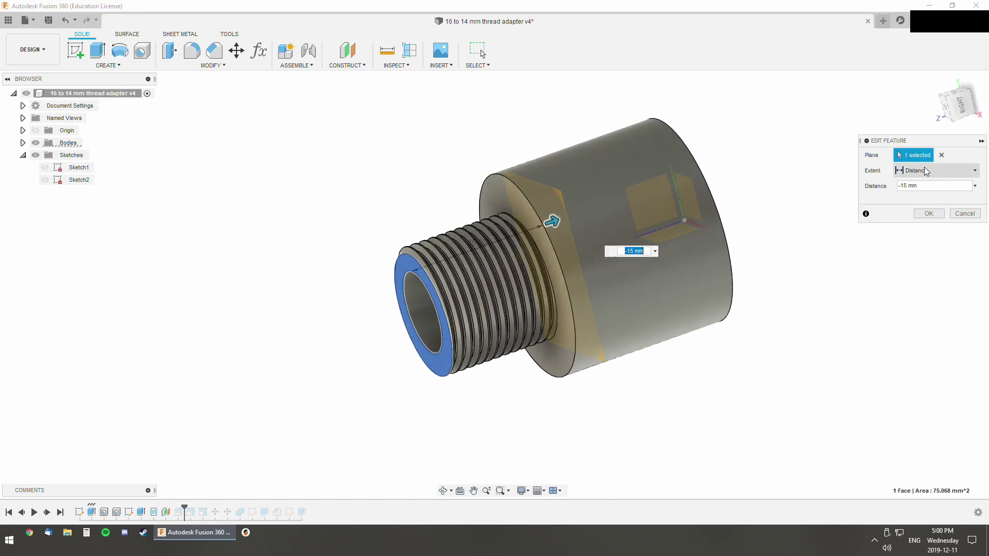
{"action": "left_click", "coordinate": [963, 213]}
{"action": "double_click", "coordinate": [79, 512]}
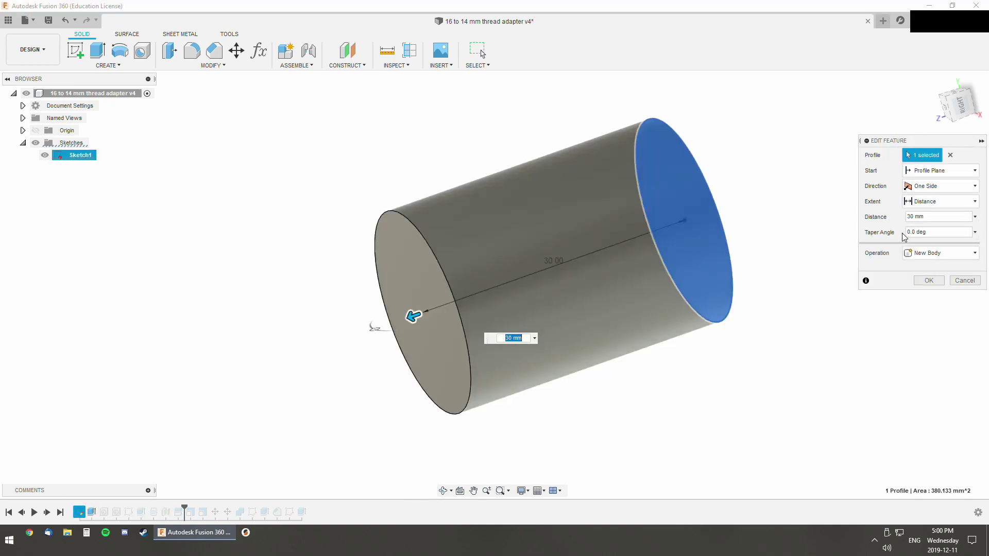
{"action": "left_click", "coordinate": [928, 280]}
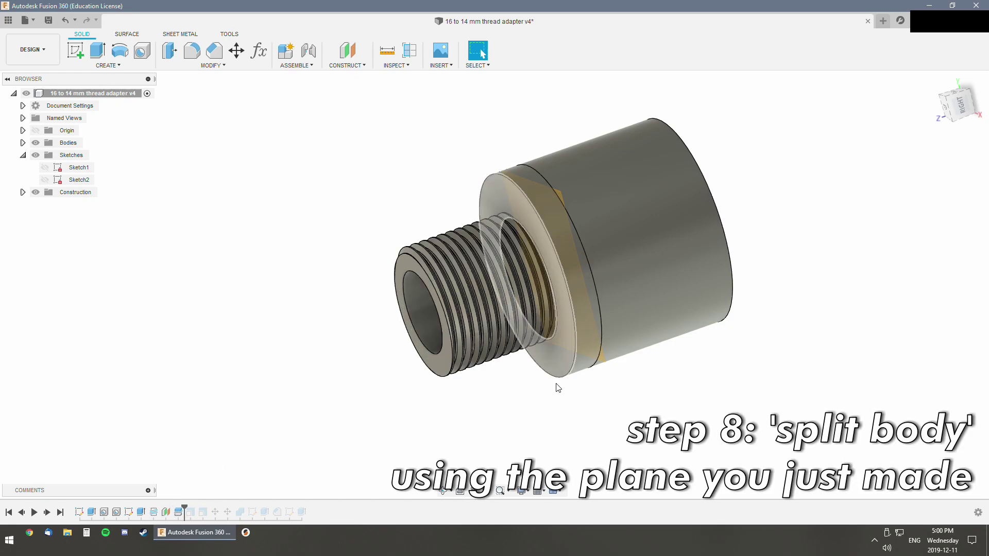
- Roll the history past the midplane split and Move1, inspecting the thread end
{"action": "middle_click_drag", "start_coordinate": [559, 388], "coordinate": [518, 345], "text": "shift"}
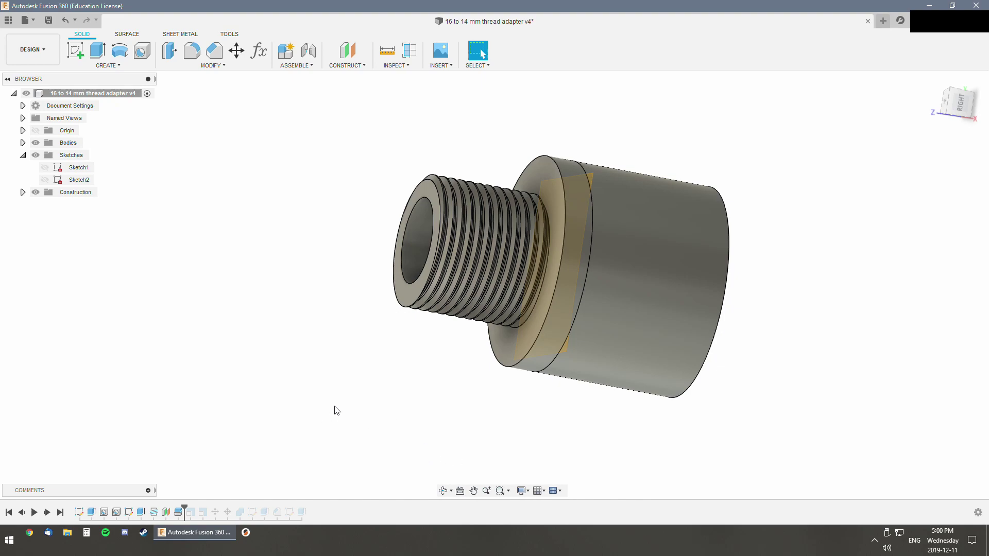
{"action": "mouse_move", "coordinate": [350, 402]}
{"action": "middle_mouse_down", "text": "shift"}
{"action": "mouse_move", "coordinate": [388, 406]}
{"action": "mouse_move", "coordinate": [356, 412]}
{"action": "middle_mouse_up", "text": "shift"}
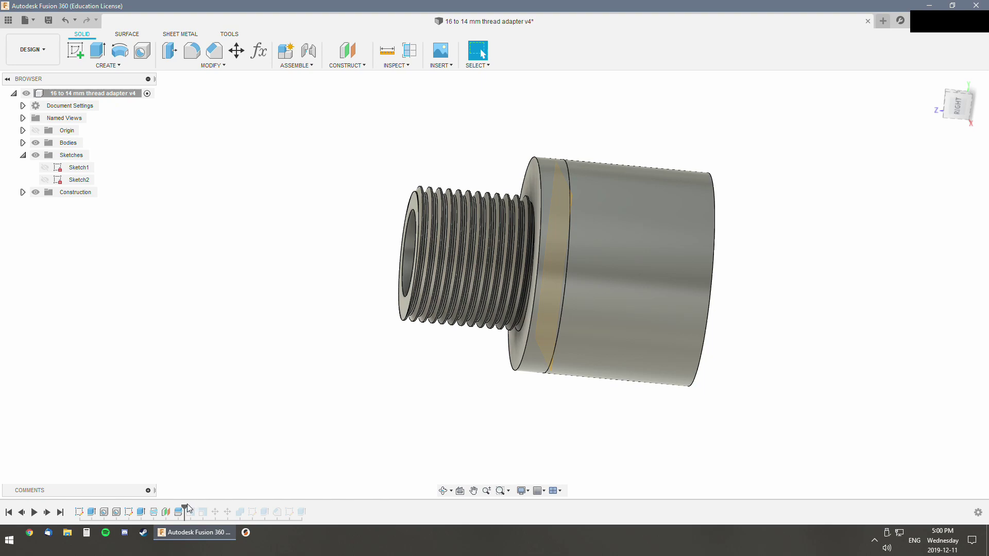
{"action": "left_click_drag", "start_coordinate": [185, 508], "coordinate": [196, 510]}
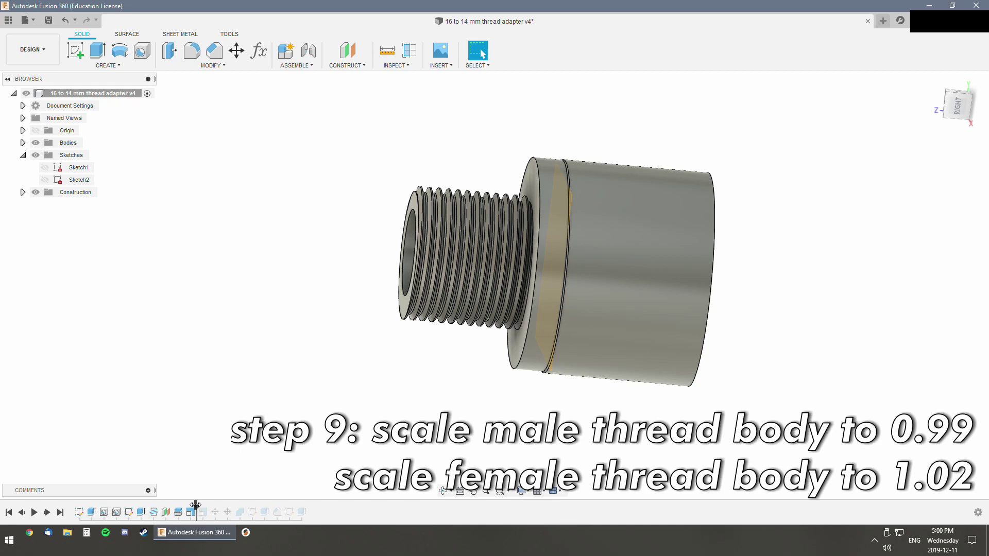
{"action": "left_click_drag", "start_coordinate": [198, 508], "coordinate": [206, 509]}
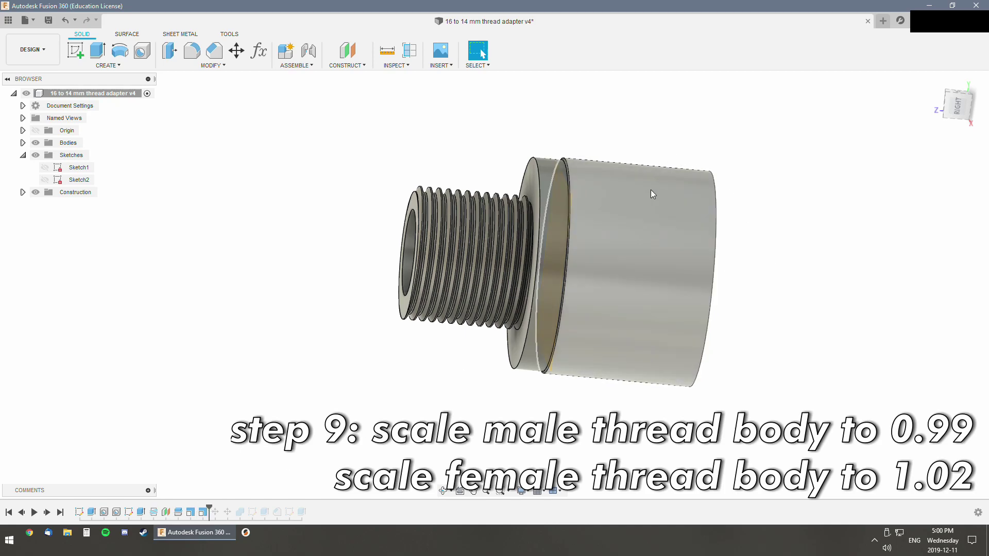
{"action": "middle_click_drag", "start_coordinate": [749, 397], "coordinate": [788, 404], "text": "shift"}
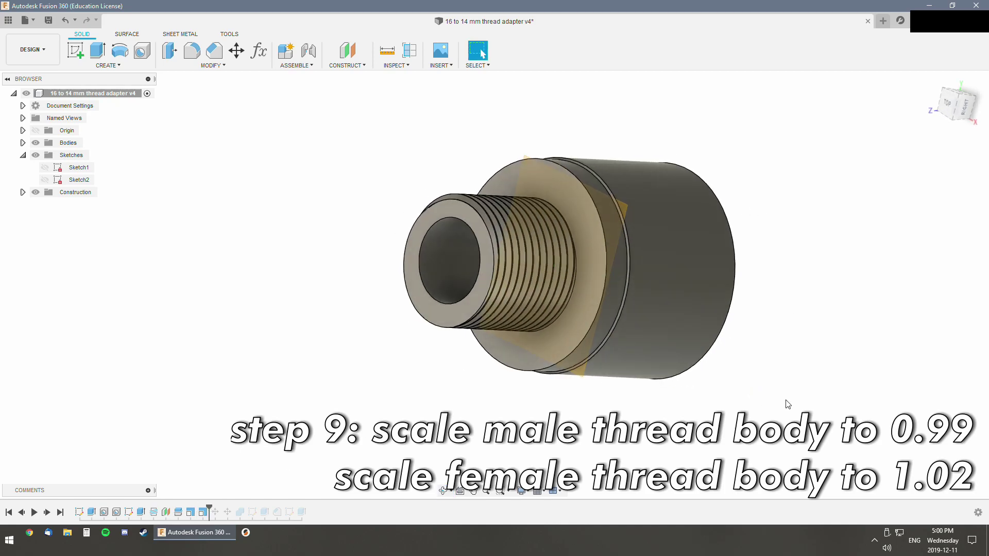
{"action": "middle_click_drag", "start_coordinate": [831, 378], "coordinate": [726, 420], "text": "shift"}
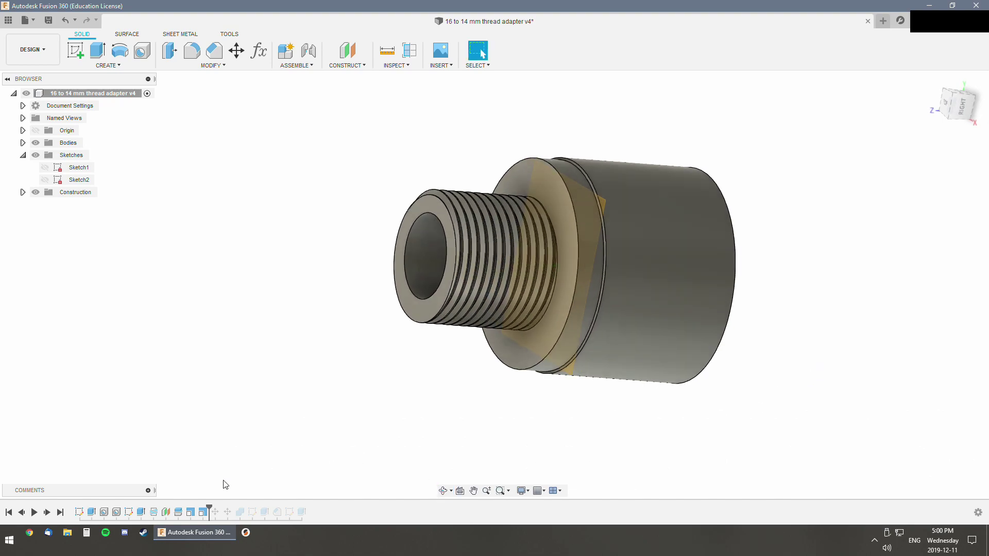
{"action": "middle_click_drag", "start_coordinate": [574, 433], "coordinate": [525, 413], "text": "shift"}
- Toggle Body1 and Body2 visibility, hide the construction geometry, and view from the top
{"action": "left_click", "coordinate": [22, 143]}
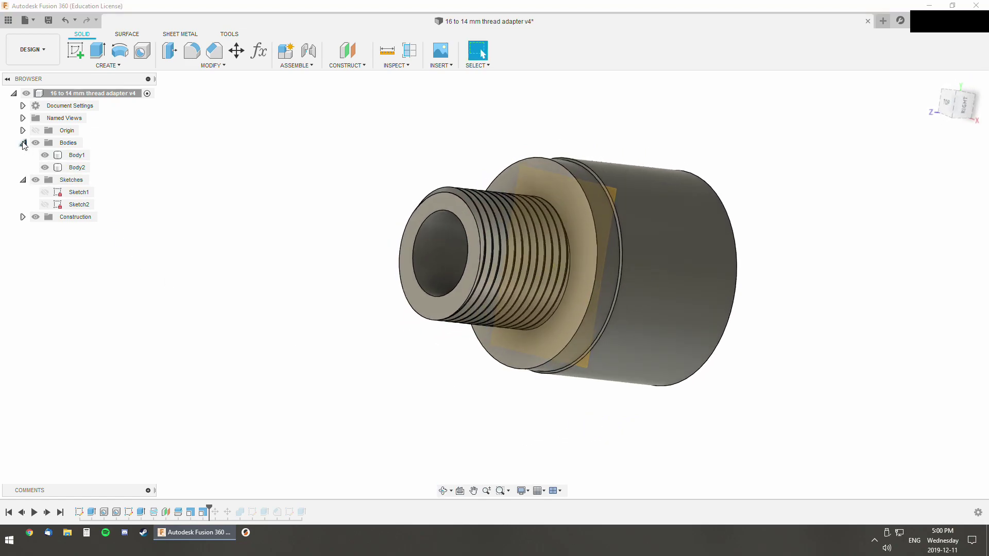
{"action": "left_click", "coordinate": [45, 159]}
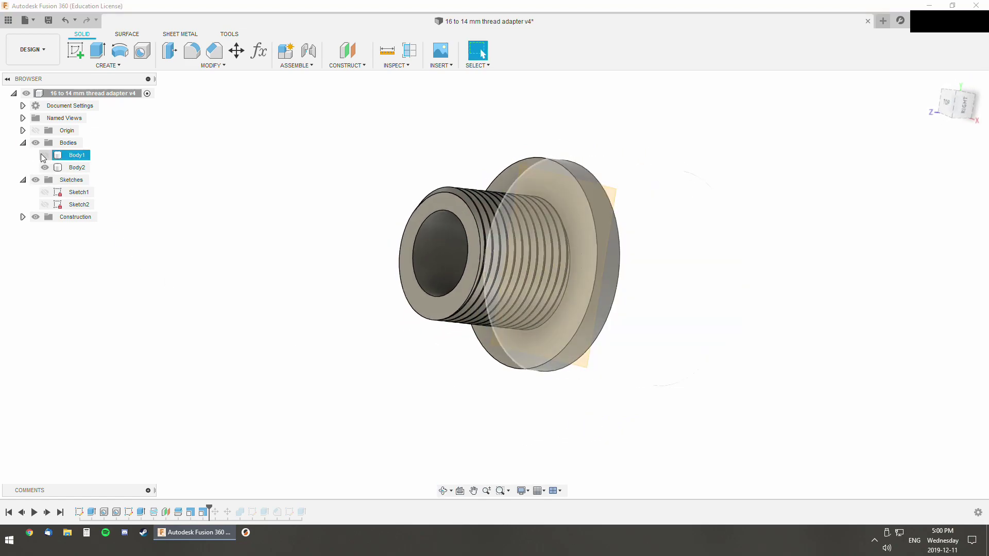
{"action": "left_click", "coordinate": [45, 155]}
{"action": "left_click", "coordinate": [45, 167]}
{"action": "left_click", "coordinate": [44, 168]}
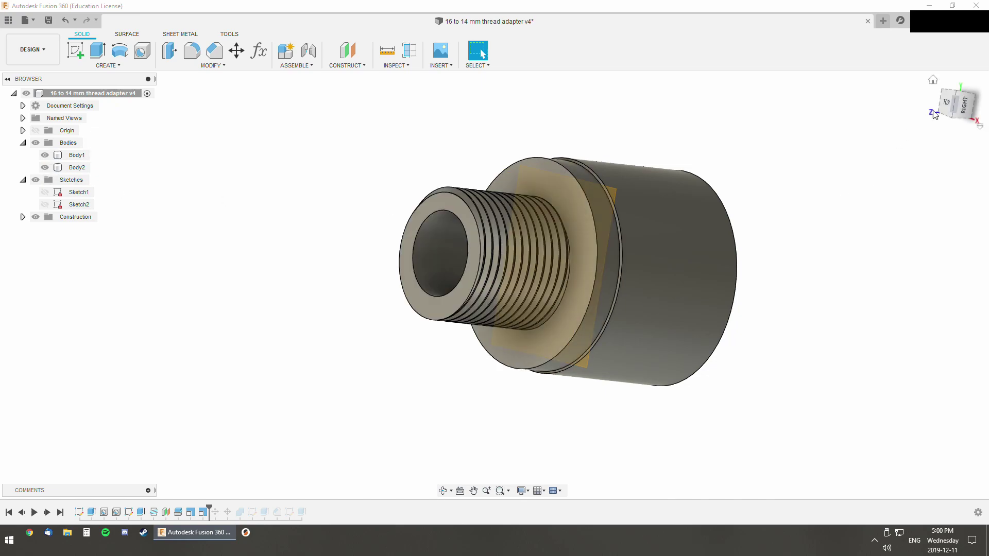
{"action": "left_click", "coordinate": [36, 217]}
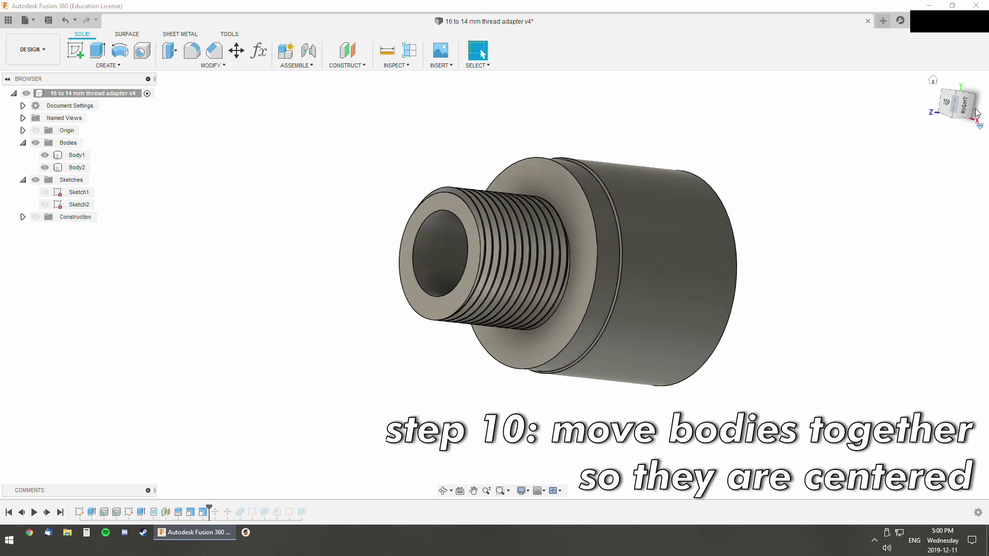
{"action": "left_click", "coordinate": [947, 101]}
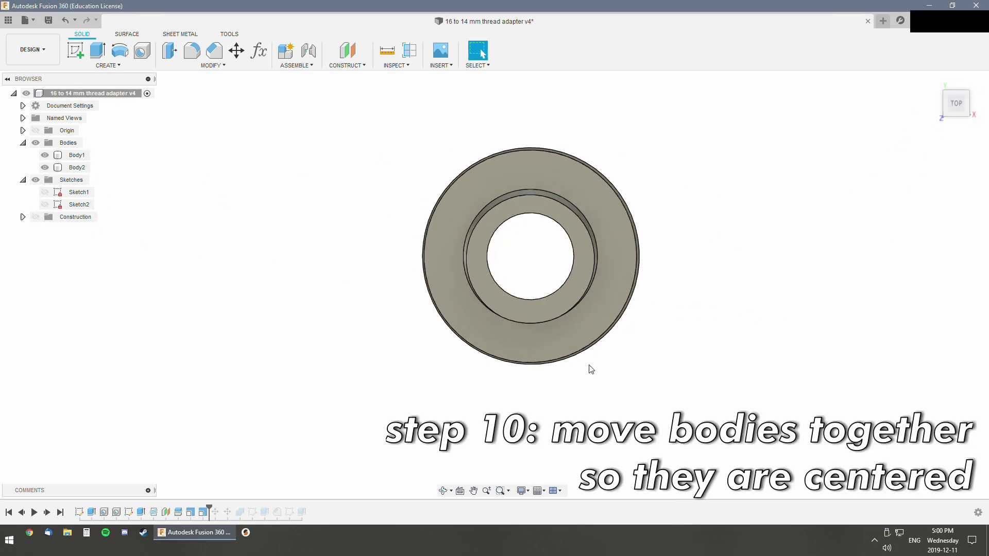
{"action": "scroll", "coordinate": [626, 201], "scroll_direction": "up", "scroll_amount": 4}
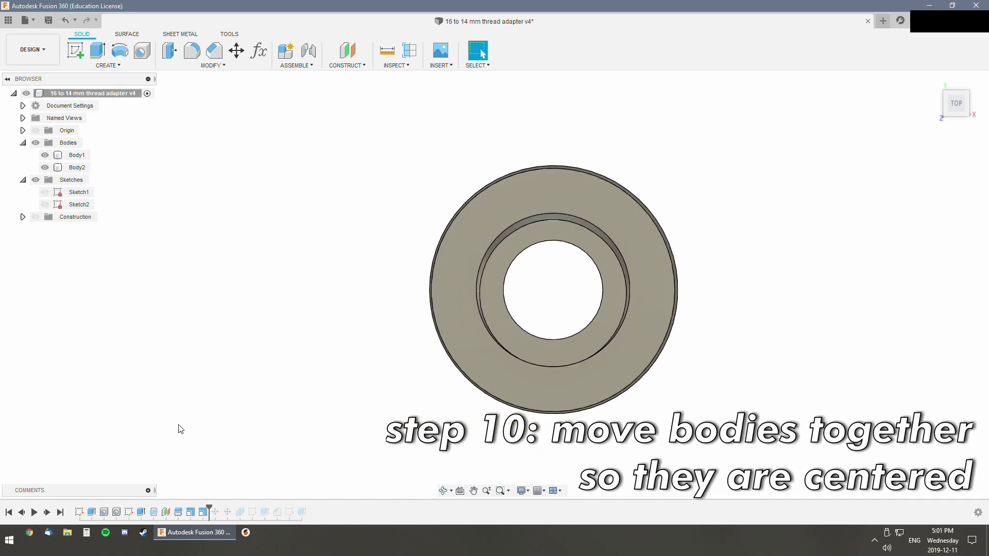
{"action": "middle_click_drag", "start_coordinate": [178, 431], "coordinate": [298, 352], "text": "shift"}
- Advance to the centred bodies and review the point-to-point Move seating the threaded half
{"action": "left_click", "coordinate": [47, 512]}
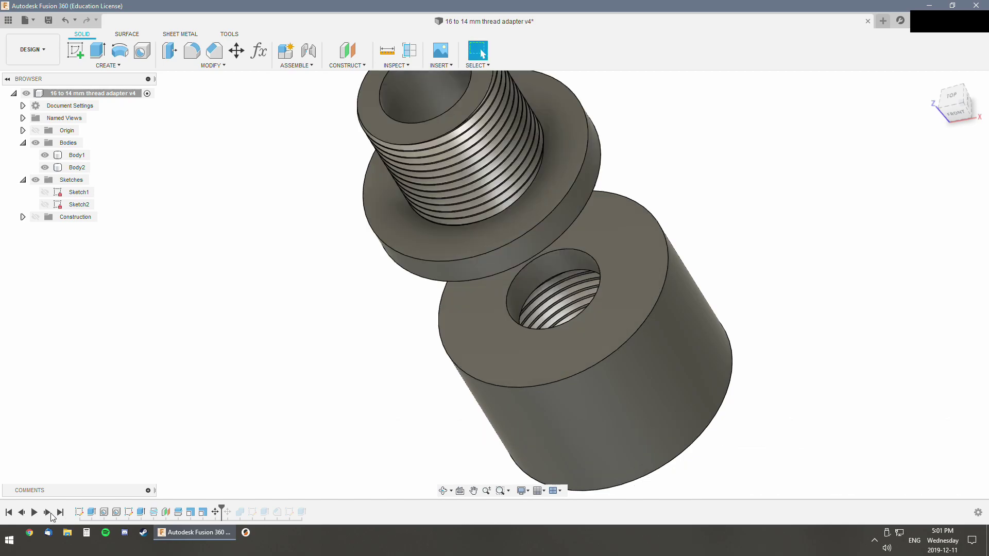
{"action": "left_click", "coordinate": [48, 512]}
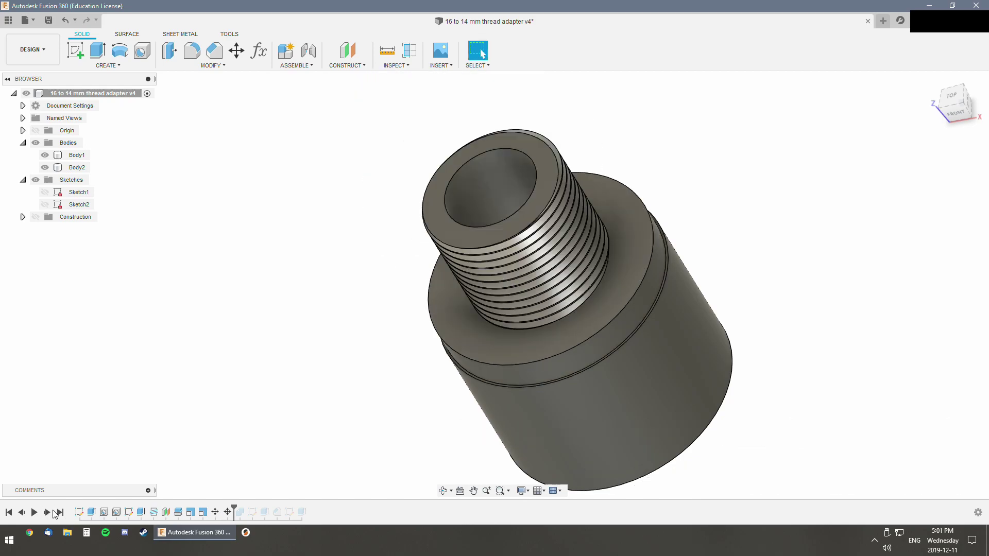
{"action": "double_click", "coordinate": [227, 512]}
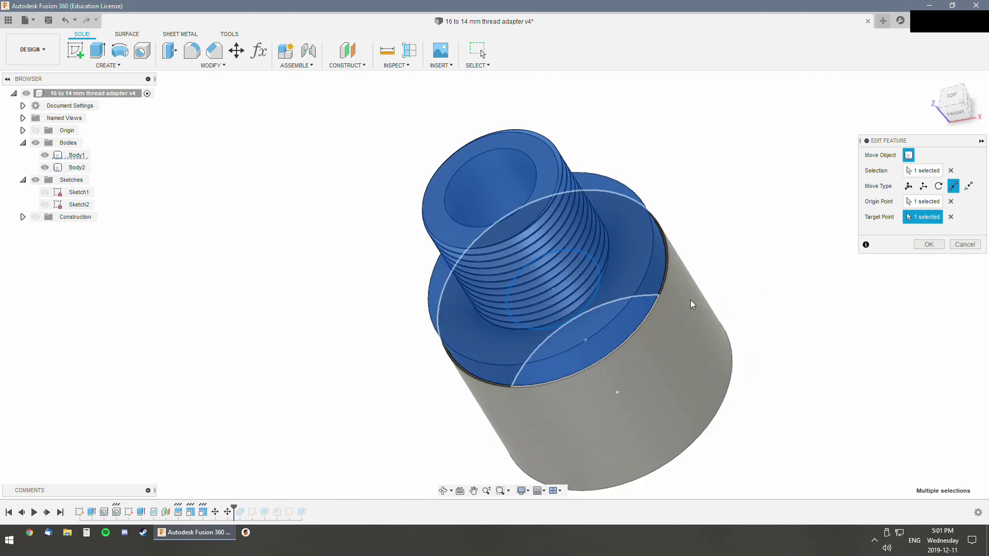
{"action": "left_click", "coordinate": [965, 244]}
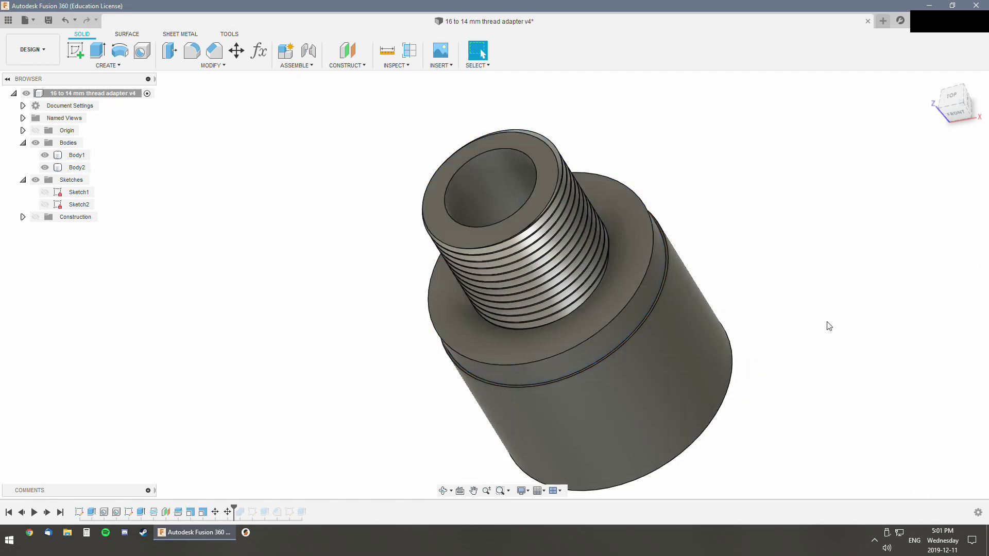
- Step past Combine so the halves merge into Body2, then advance to Sketch4 and its extrude
{"action": "left_click", "coordinate": [47, 513]}
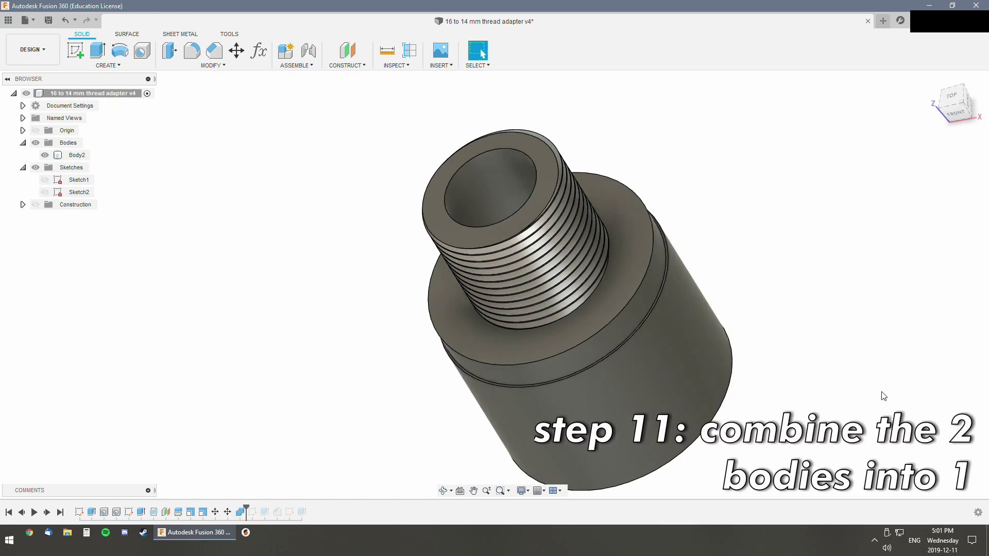
{"action": "middle_click_drag", "start_coordinate": [884, 396], "coordinate": [850, 360], "text": "shift"}
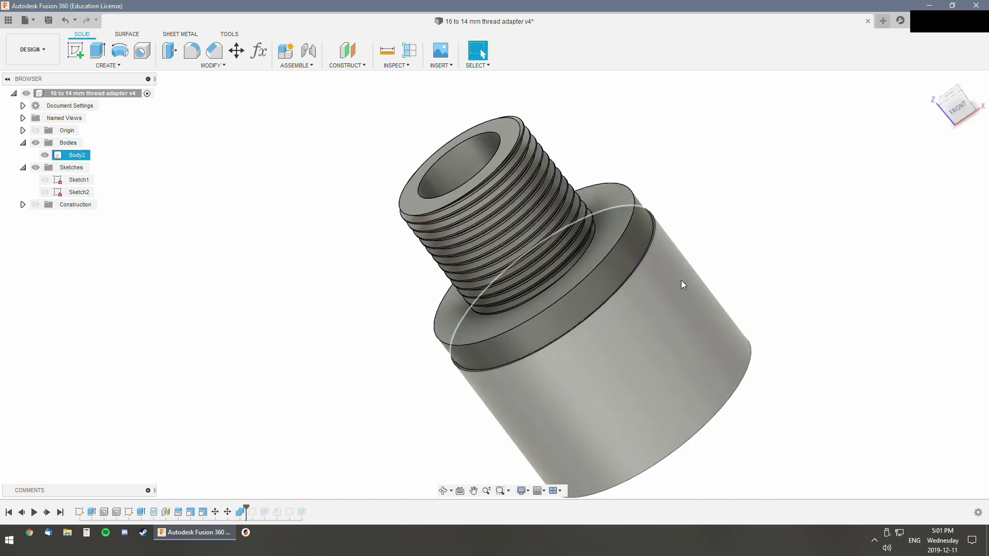
{"action": "left_click", "coordinate": [47, 513]}
{"action": "left_click", "coordinate": [47, 512]}
- Review Sketch4's 20 mm circle and its through-cut extrude without changing them
{"action": "double_click", "coordinate": [253, 512]}
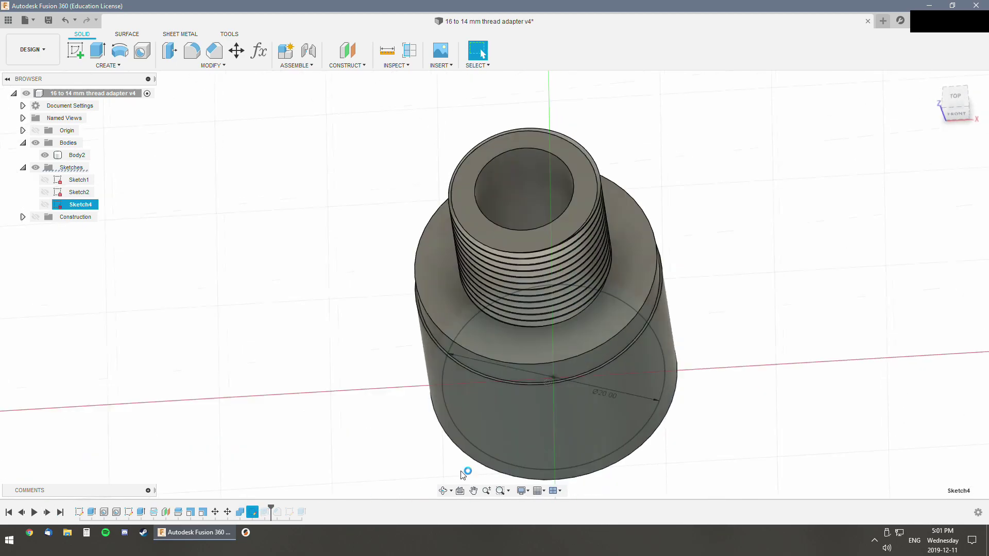
{"action": "mouse_move", "coordinate": [758, 431]}
{"action": "middle_mouse_down", "text": "shift"}
{"action": "mouse_move", "coordinate": [698, 272]}
{"action": "mouse_move", "coordinate": [715, 309]}
{"action": "middle_mouse_up", "text": "shift"}
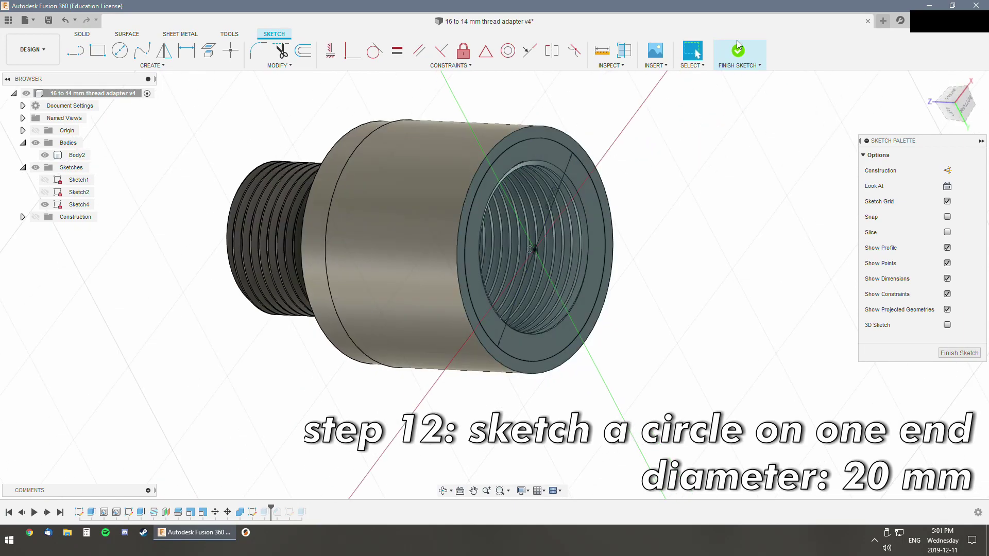
{"action": "left_click", "coordinate": [738, 48]}
{"action": "double_click", "coordinate": [262, 513]}
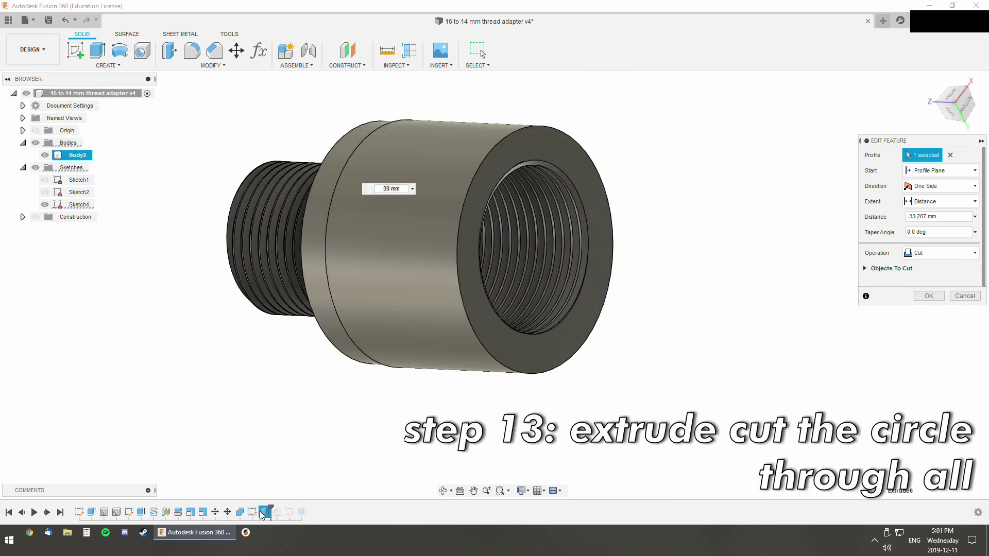
{"action": "left_click", "coordinate": [965, 295]}
{"action": "middle_click_drag", "start_coordinate": [566, 360], "coordinate": [593, 413], "text": "shift"}
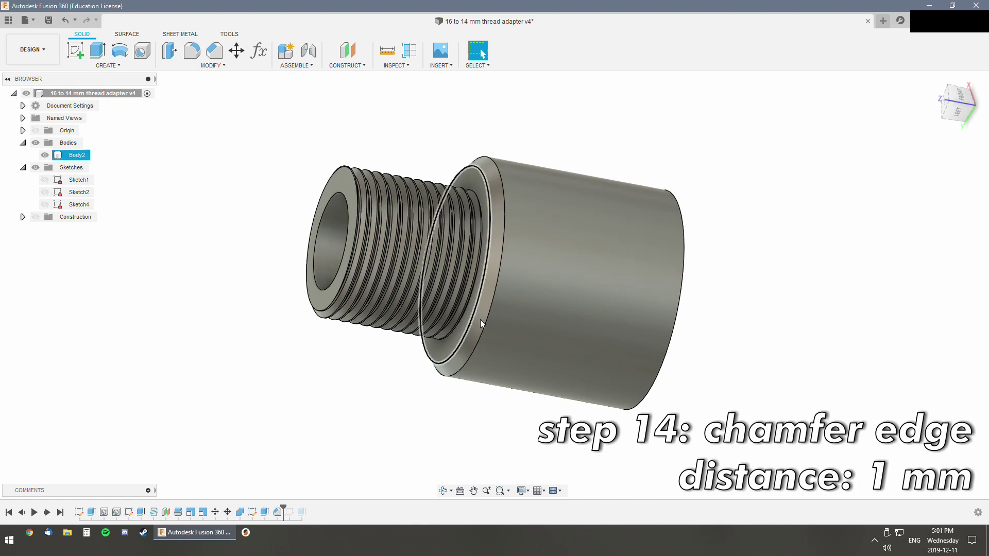
- Roll the history to the end, adding the 1 mm chamfer and Sketch5's Extrude7 bore cut
{"action": "left_click", "coordinate": [384, 412]}
{"action": "middle_click_drag", "start_coordinate": [384, 413], "coordinate": [457, 422], "text": "shift"}
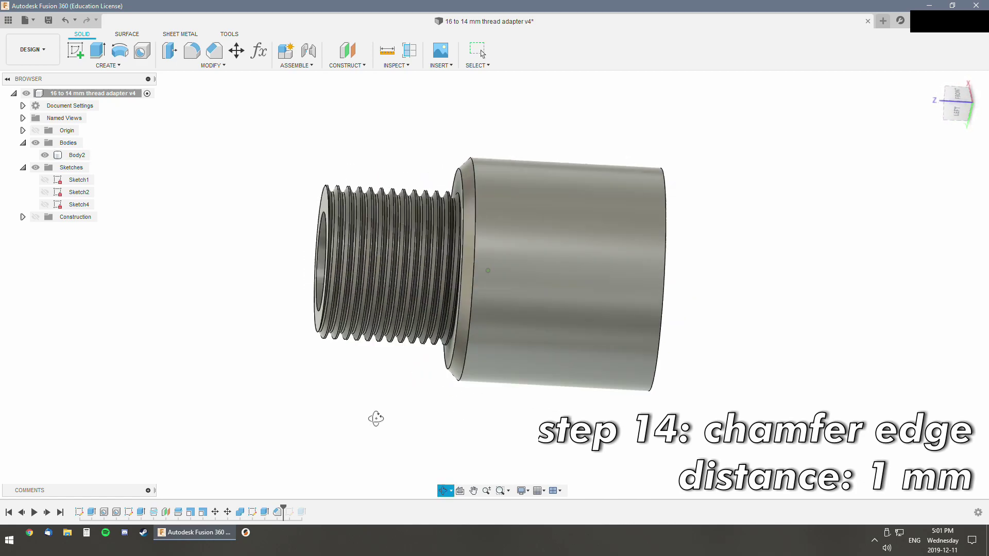
{"action": "left_click_drag", "start_coordinate": [376, 419], "coordinate": [296, 407]}
{"action": "key", "text": "Escape"}
{"action": "left_click_drag", "start_coordinate": [284, 507], "coordinate": [307, 512]}
{"action": "middle_click_drag", "start_coordinate": [507, 206], "coordinate": [523, 166], "text": "shift"}
- Measure the inner bore edge, confirming a 9.25 mm diameter, then look into the barrel
{"action": "left_click", "coordinate": [387, 50]}
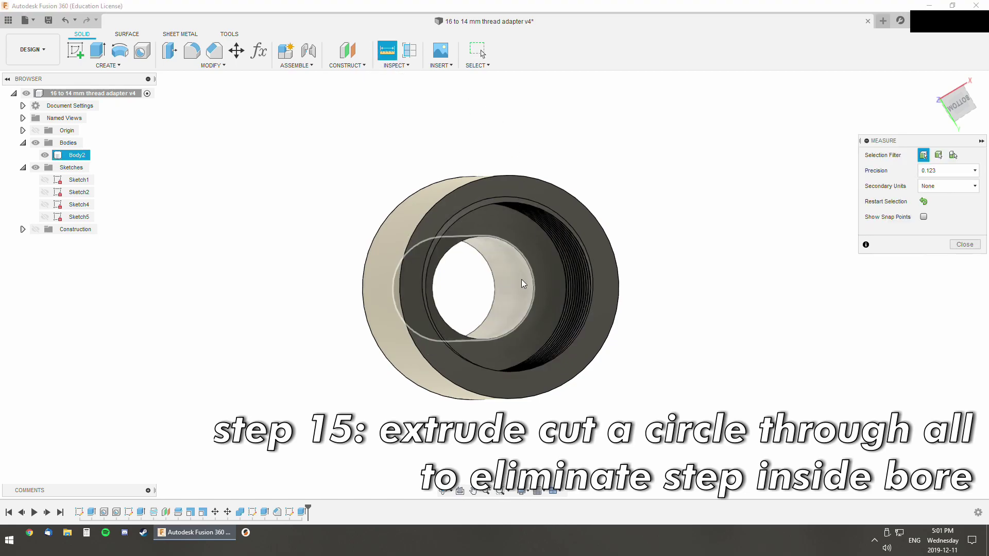
{"action": "left_click", "coordinate": [533, 285]}
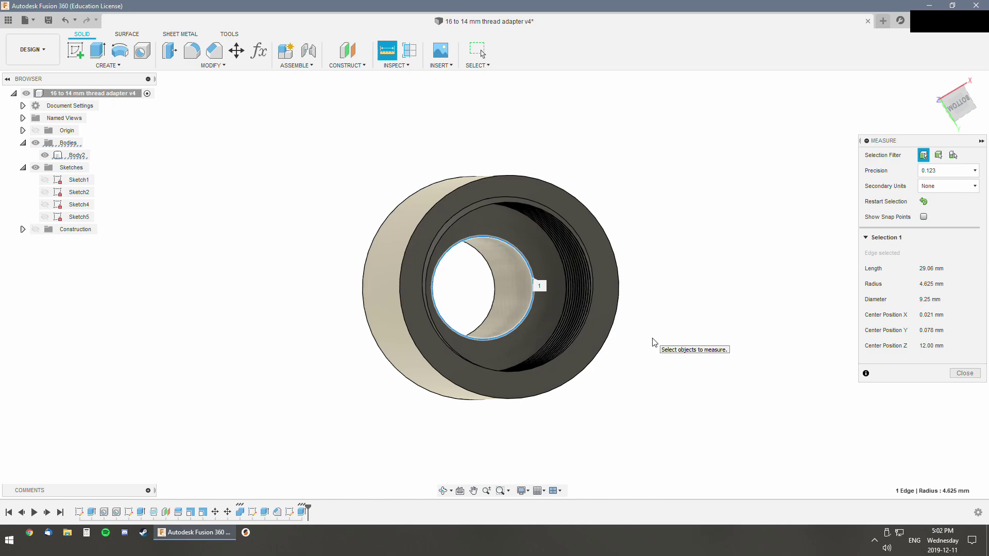
{"action": "left_click", "coordinate": [966, 374]}
{"action": "middle_click_drag", "start_coordinate": [644, 330], "coordinate": [695, 352], "text": "shift"}
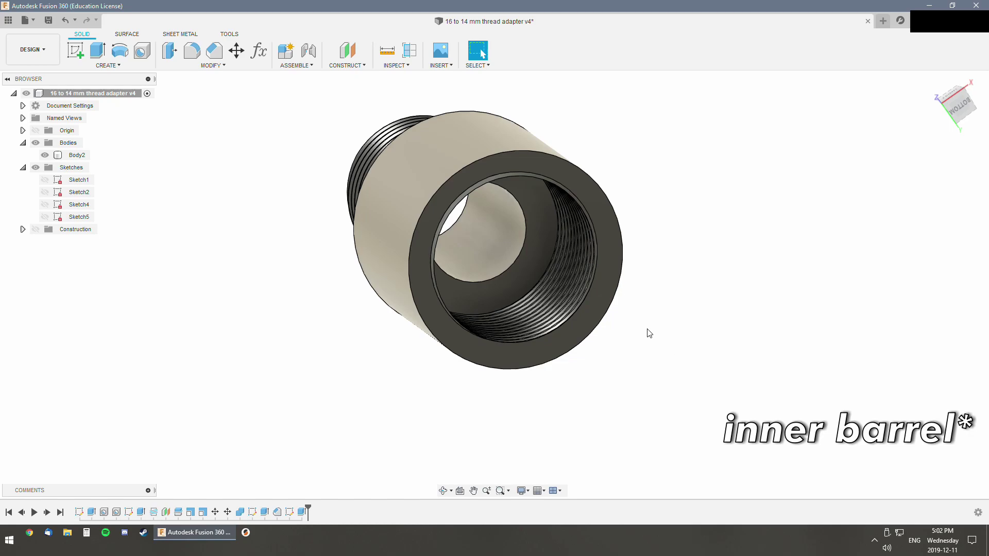
{"action": "middle_click_drag", "start_coordinate": [649, 334], "coordinate": [806, 380], "text": "shift"}
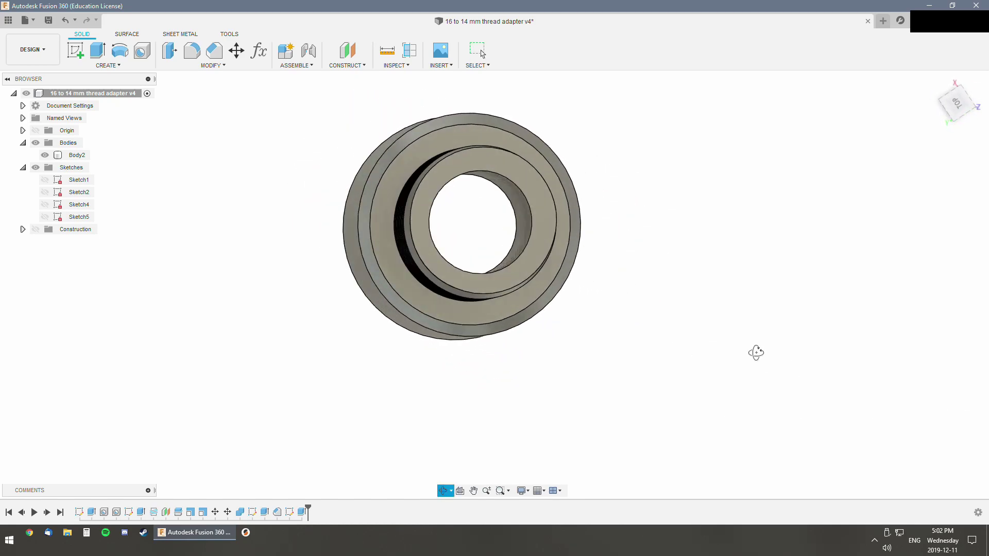
{"action": "middle_click_drag", "start_coordinate": [755, 352], "coordinate": [652, 352], "text": "shift"}
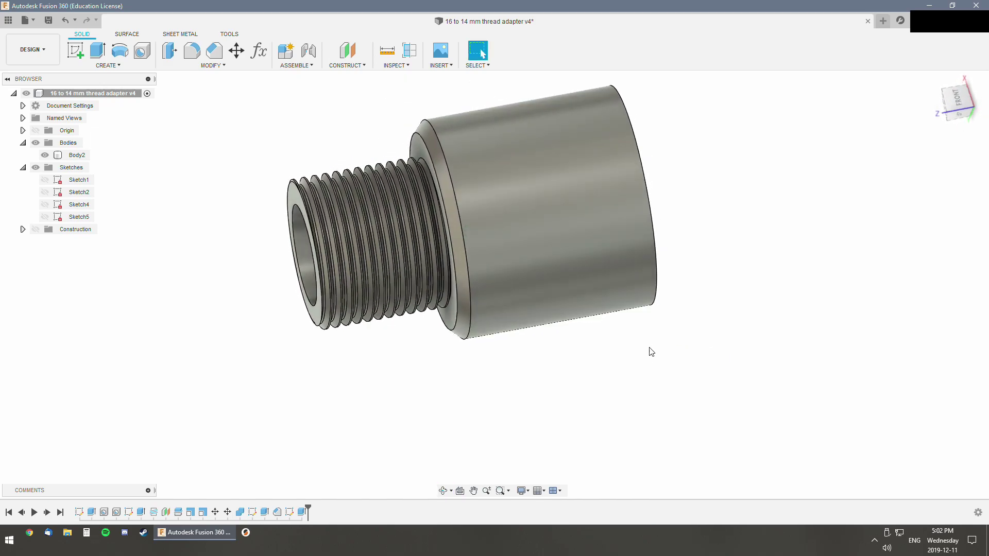
{"action": "middle_click_drag", "start_coordinate": [824, 388], "coordinate": [839, 323], "text": "shift"}
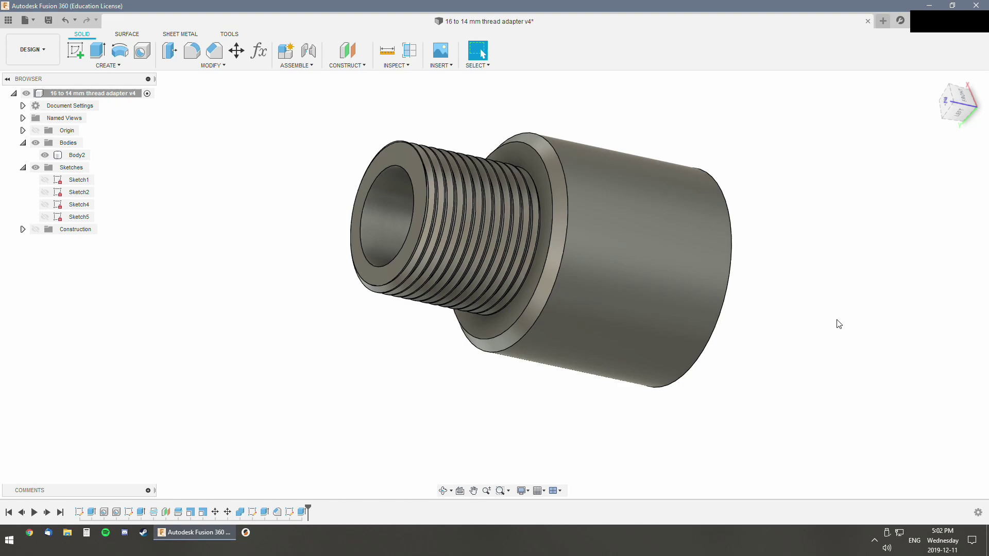
{"action": "middle_click_drag", "start_coordinate": [833, 323], "coordinate": [658, 206], "text": "shift"}
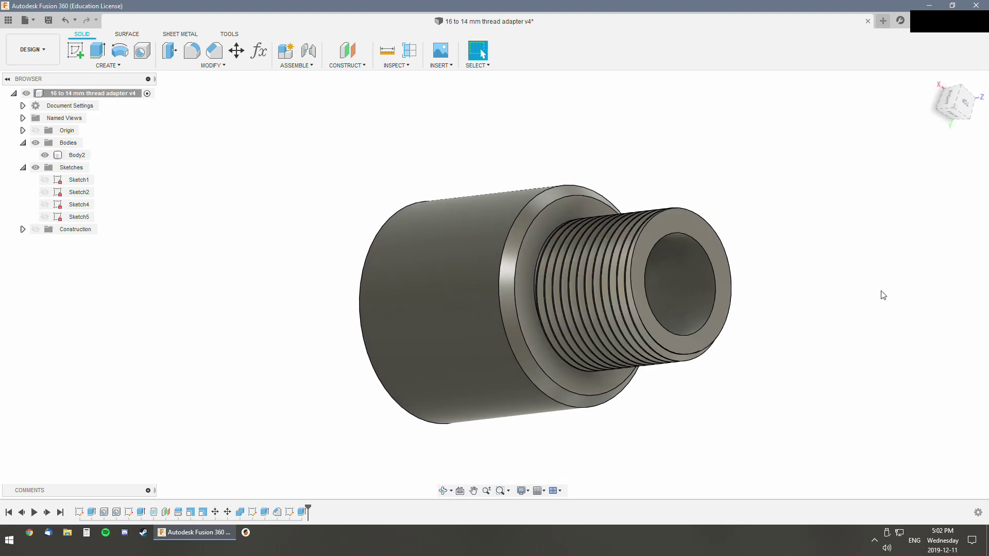